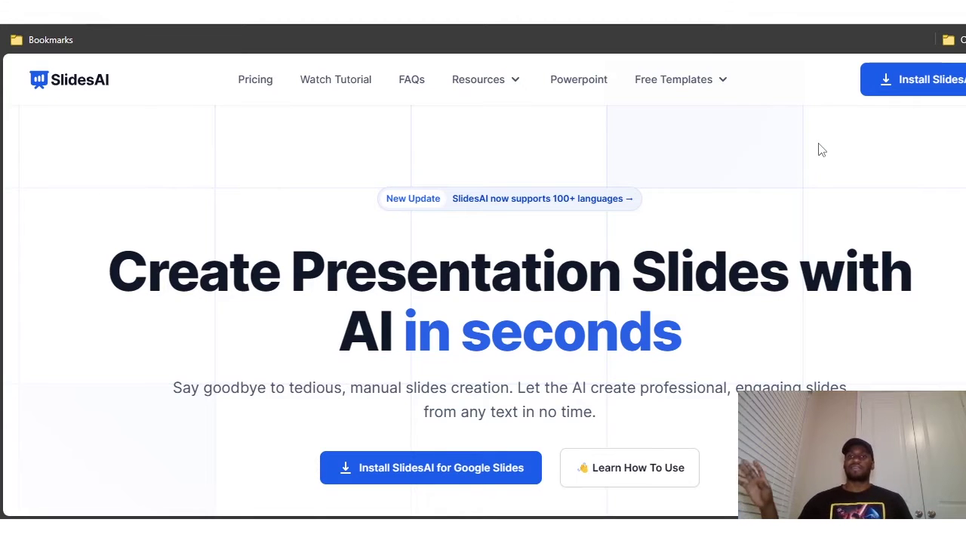
Go from the SlidesAI homepage to the Google Slides tab holding the generated Grinch deck
click(822, 149)
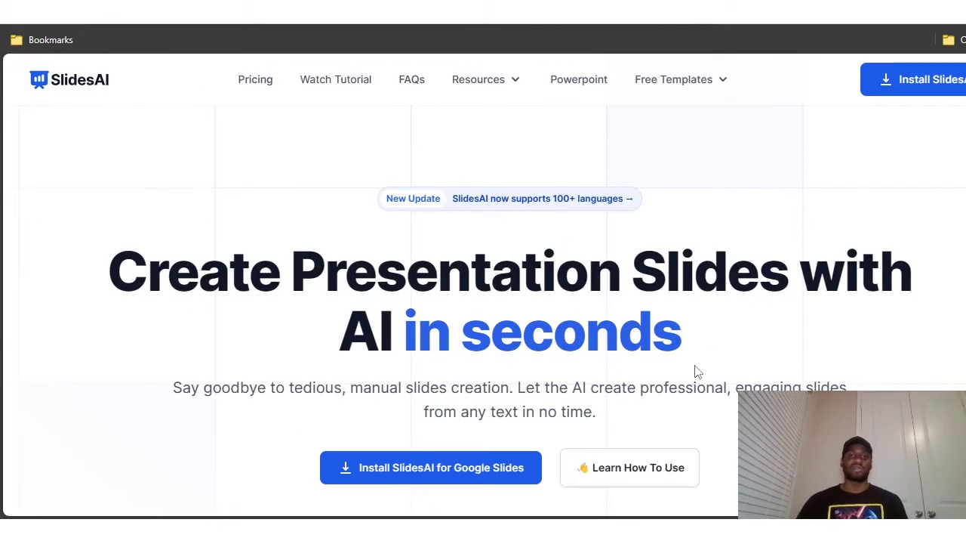
scroll(710, 371, down, 10)
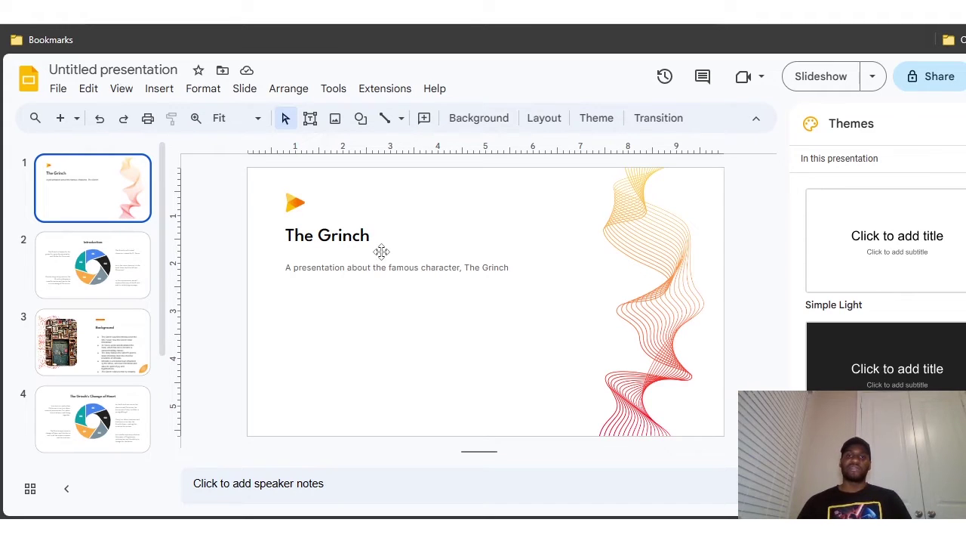
View the Introduction, Background and The Grinch's Change of Heart slides in turn
click(102, 274)
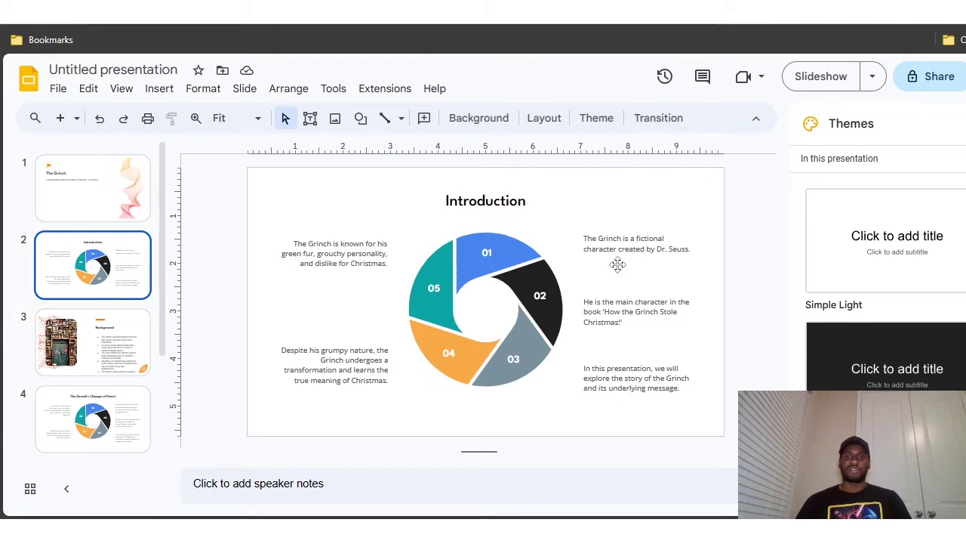
click(148, 349)
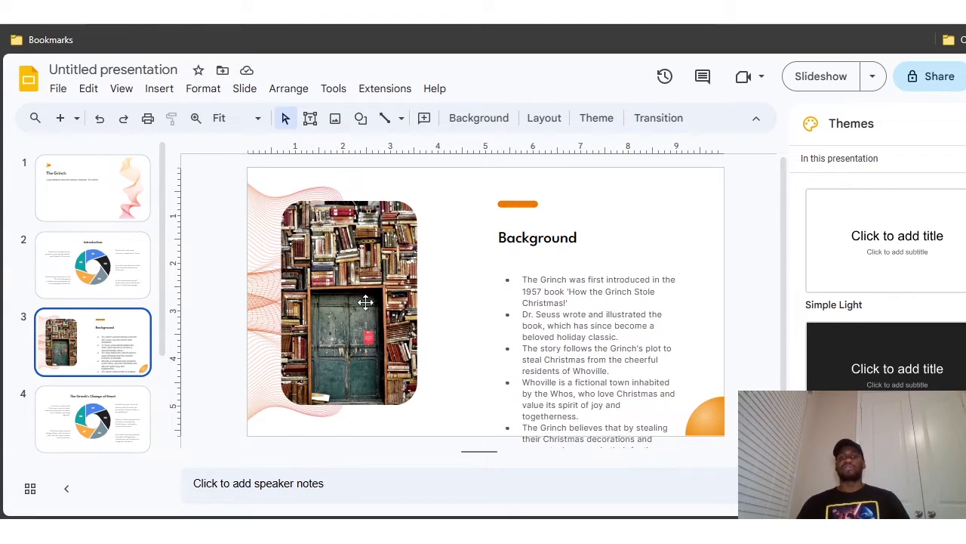
scroll(138, 406, down, 1)
click(114, 325)
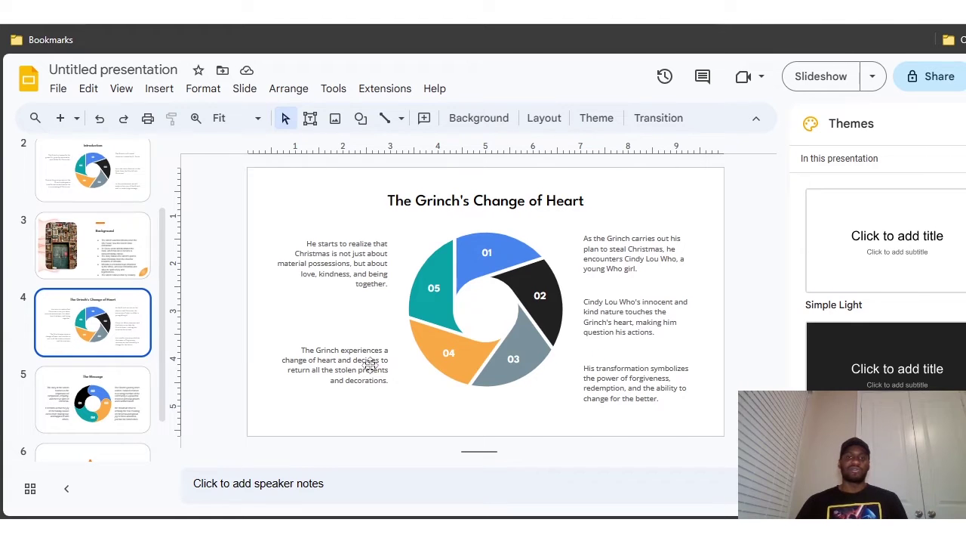
View The Message and 'Thank you for your time' slides, then move to the Tome homepage
click(115, 397)
scroll(113, 378, down, 1)
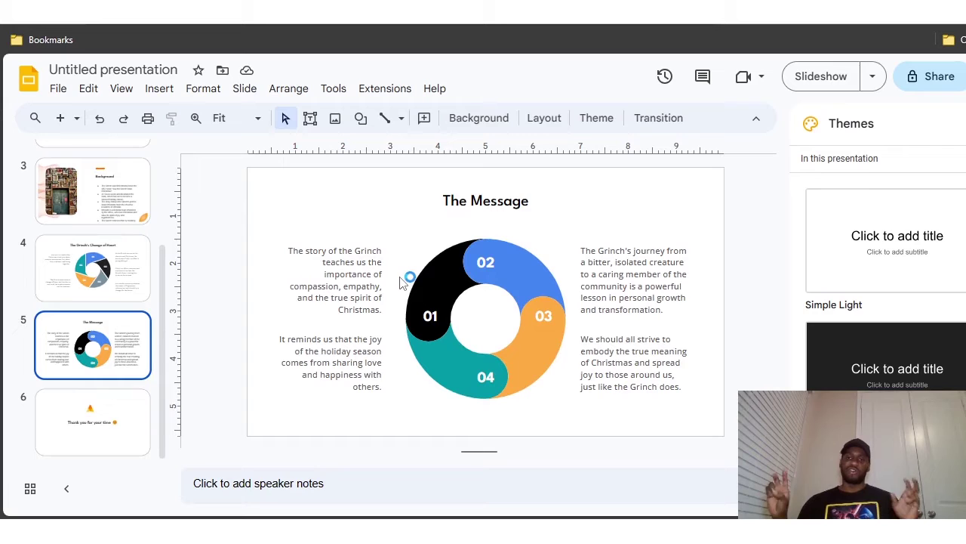
click(71, 429)
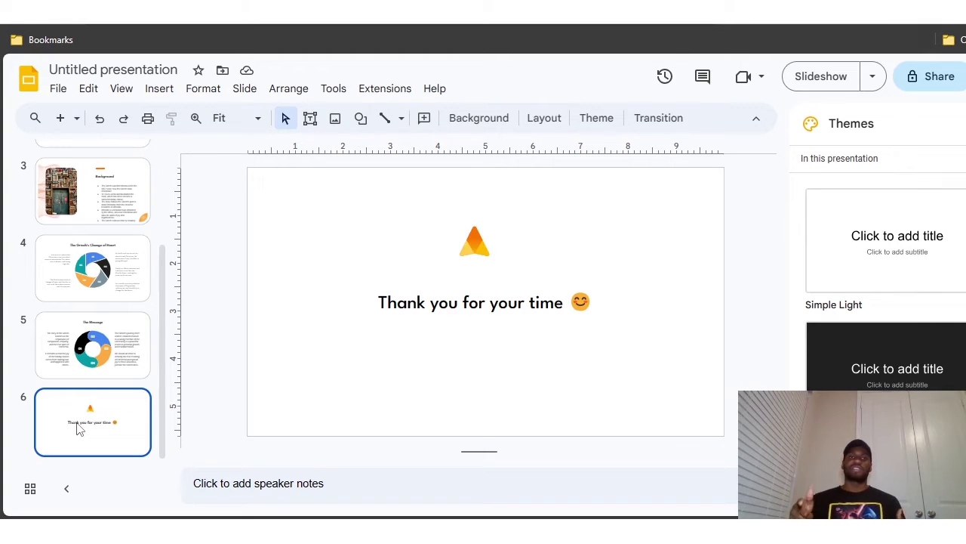
click(78, 427)
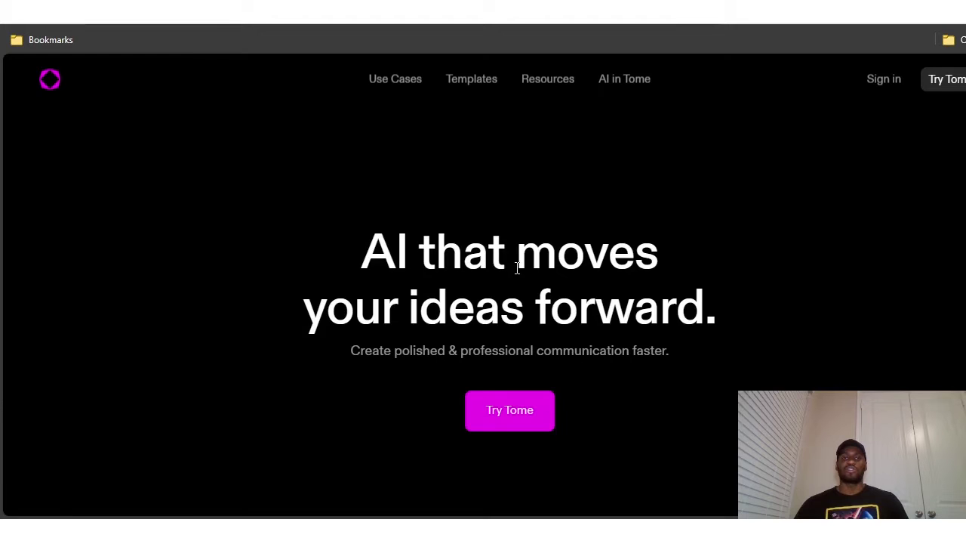
Scroll the Tome homepage past the hero headline to the purple Create video
scroll(821, 258, down, 3)
scroll(823, 256, down, 1)
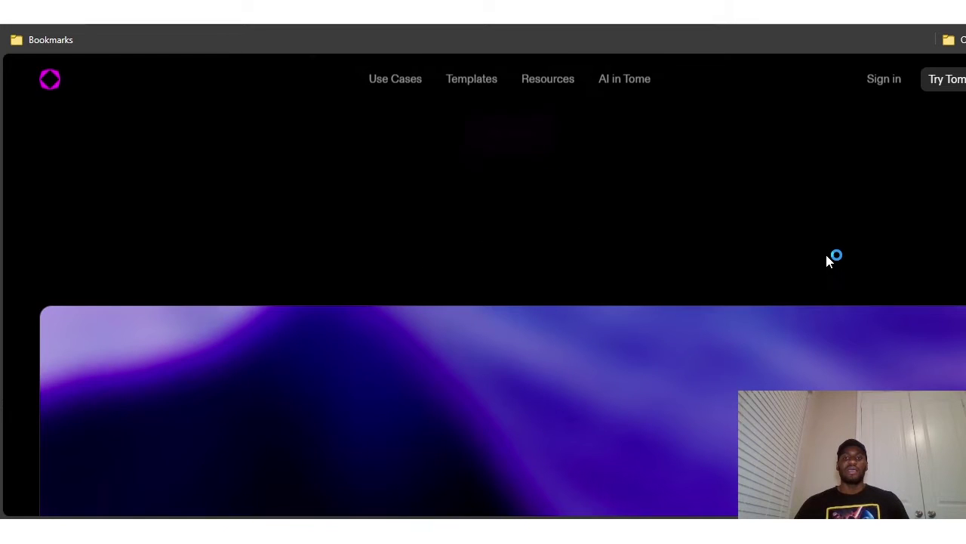
scroll(825, 252, down, 3)
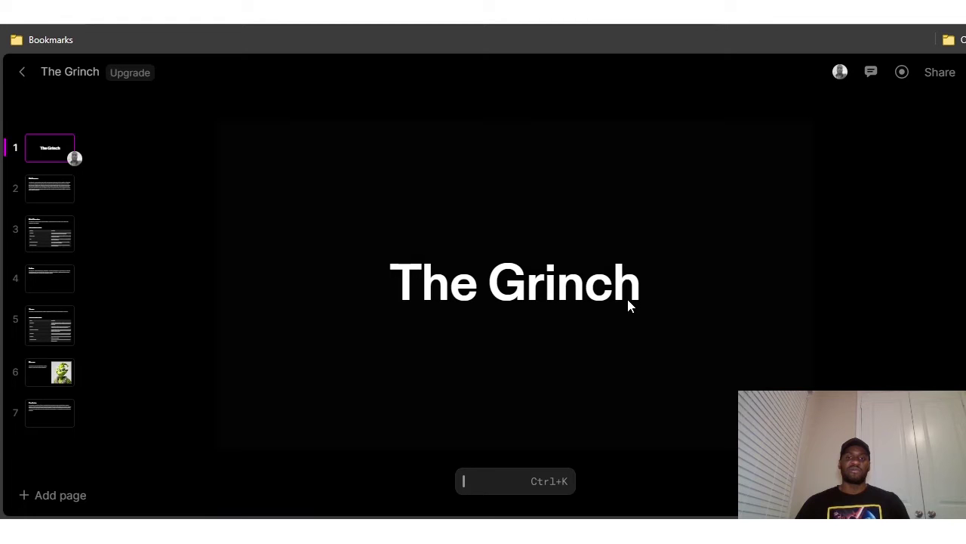
Step through the Plot Summary, Main Characters, Setting and Themes pages
key(Down)
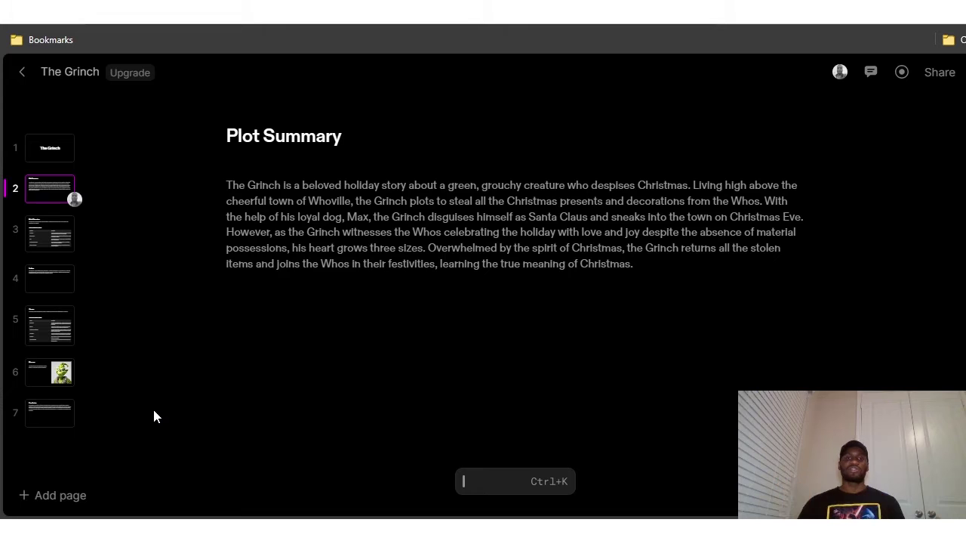
click(61, 240)
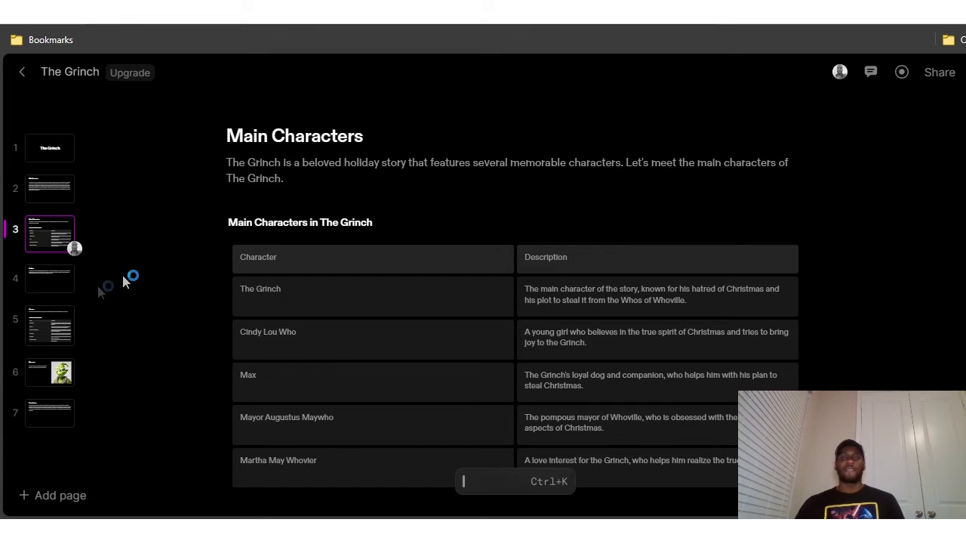
click(62, 275)
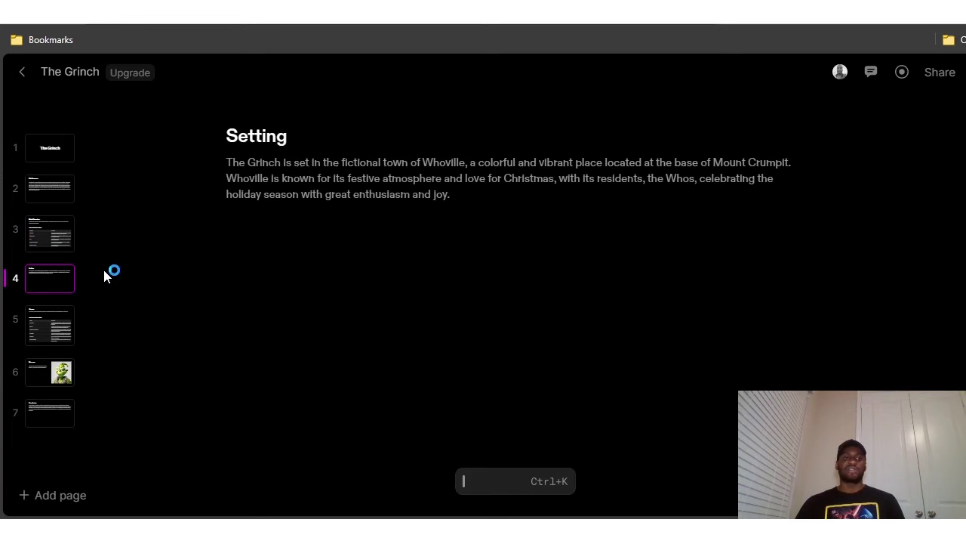
click(67, 329)
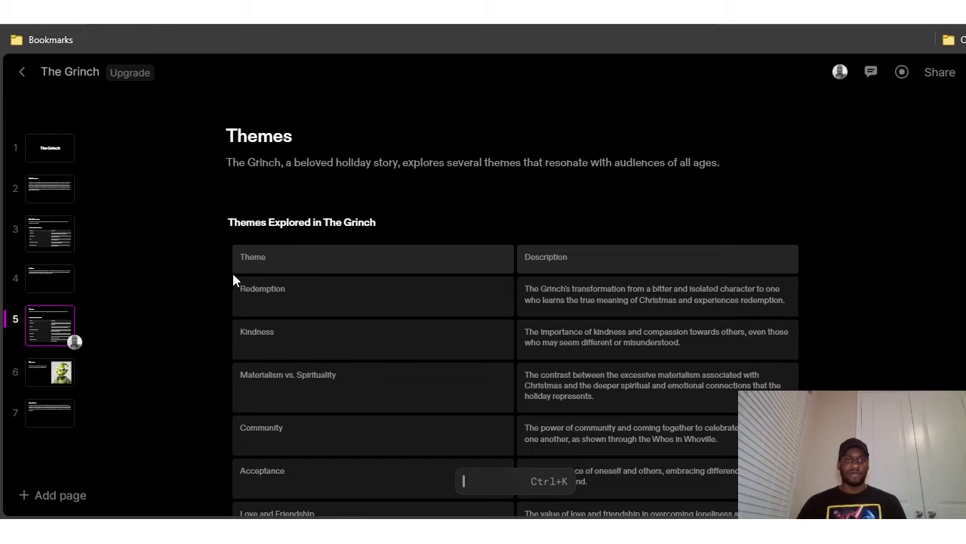
View the Message page with the Grinch image and the final Conclusion page
click(52, 374)
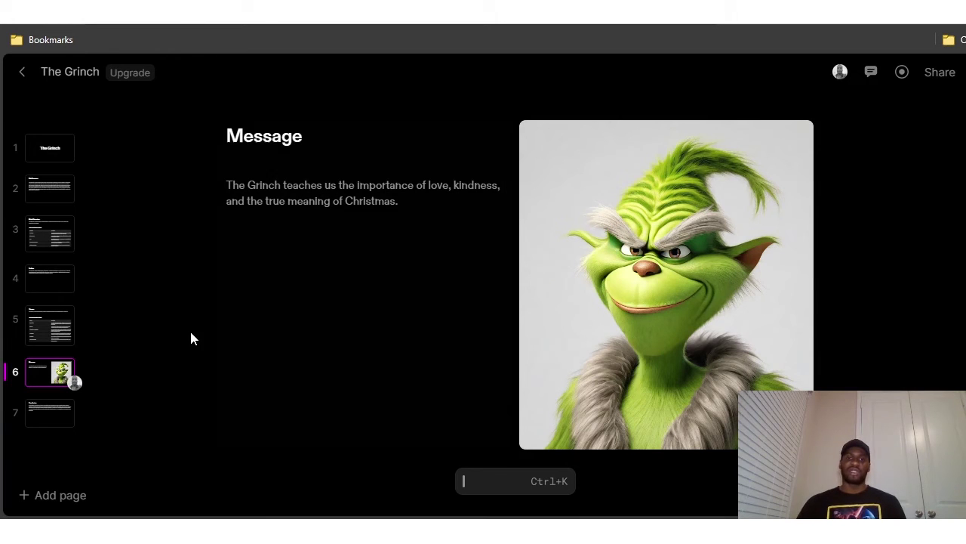
click(56, 410)
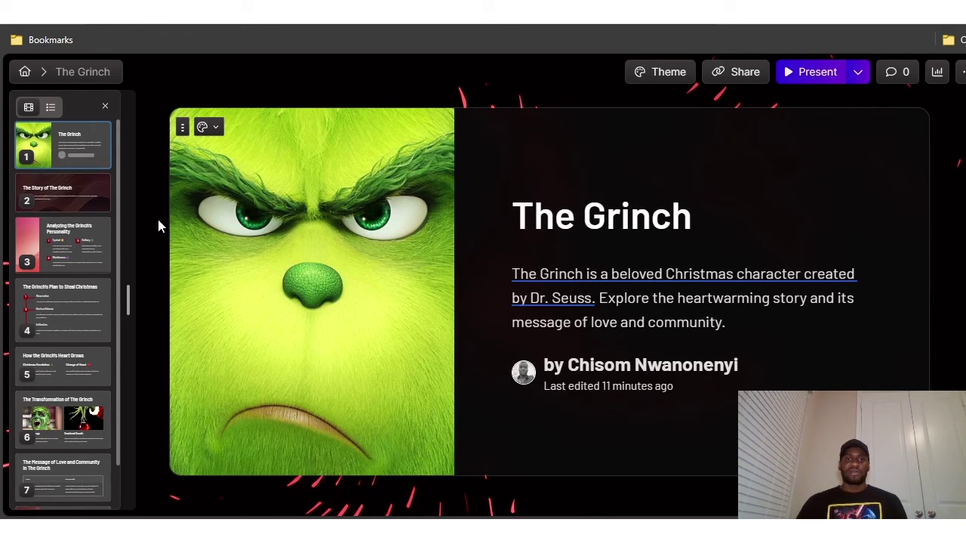
Jump through the Story, Personality and Plan to Steal Christmas cards, then scroll to card 6
click(77, 267)
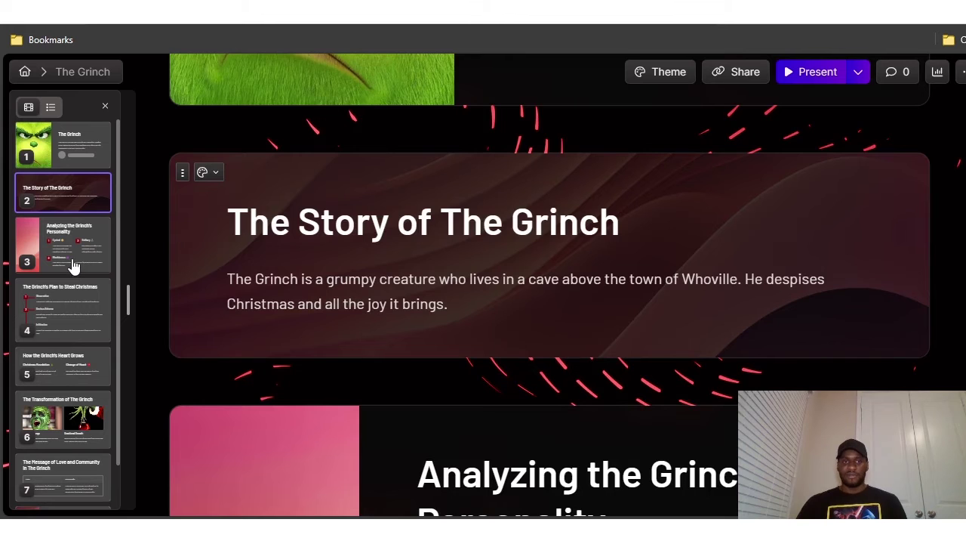
click(73, 264)
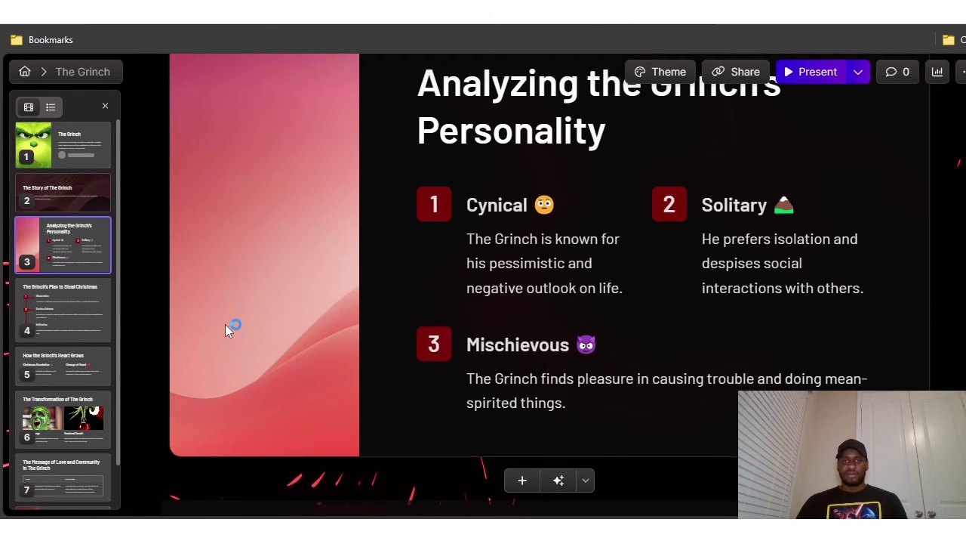
click(68, 309)
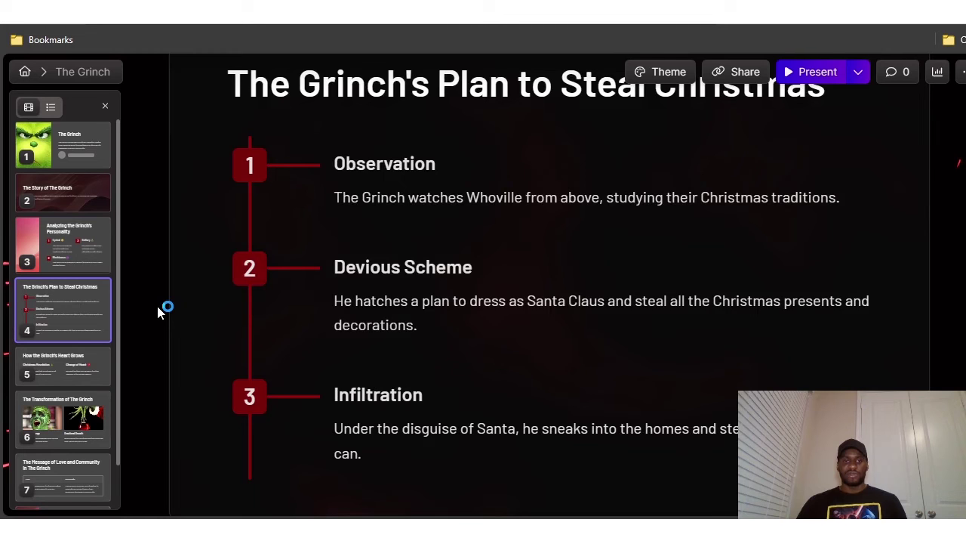
scroll(157, 315, down, 5)
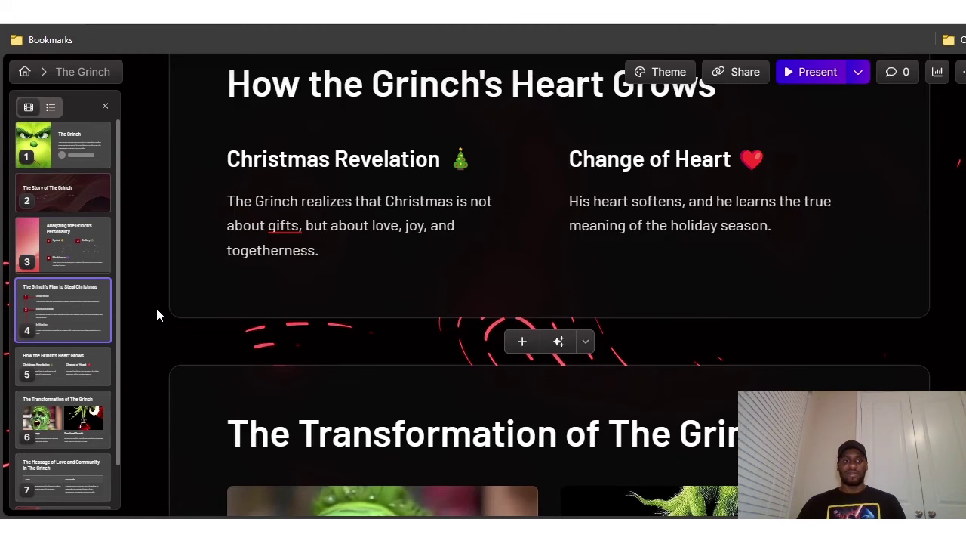
scroll(157, 295, up, 1)
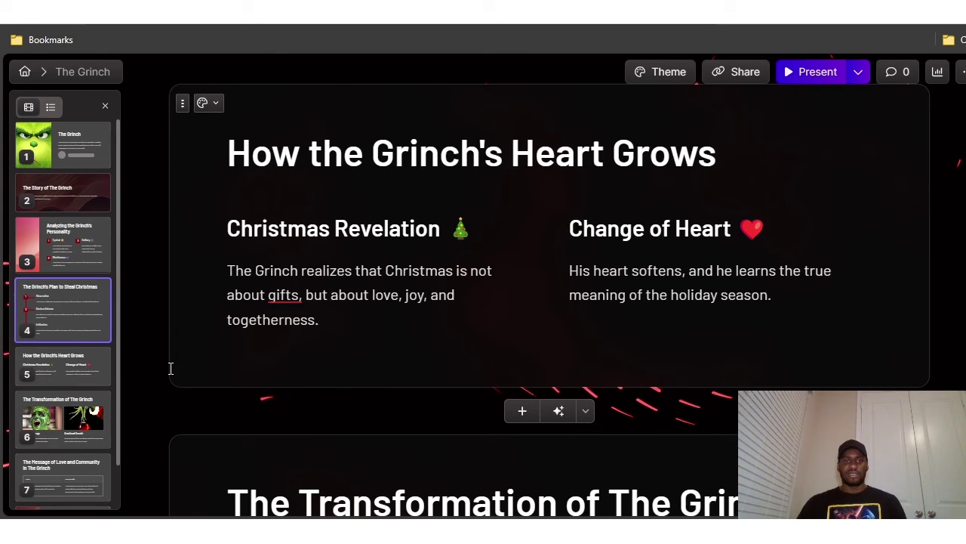
scroll(171, 369, down, 5)
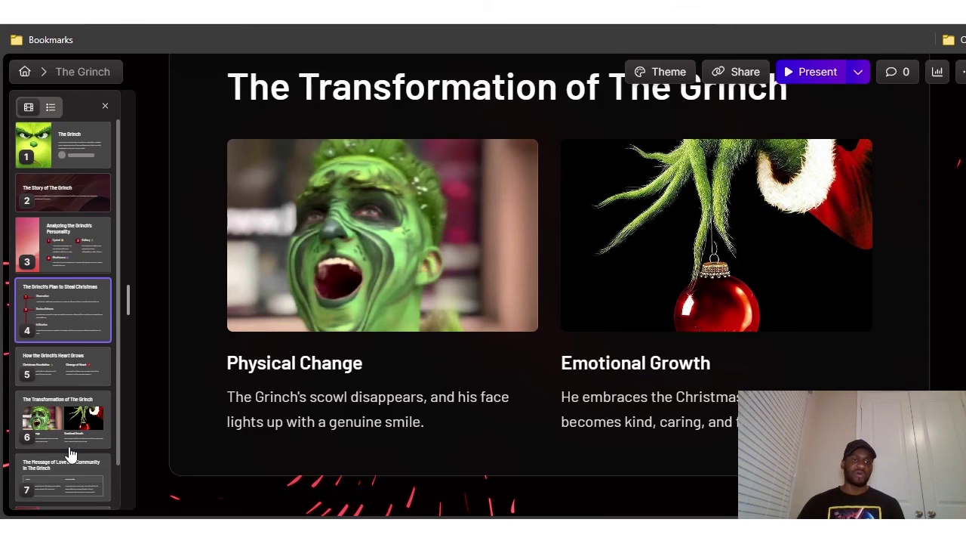
Scroll past the Love and Community card to the final Conclusion card
scroll(68, 453, down, 1)
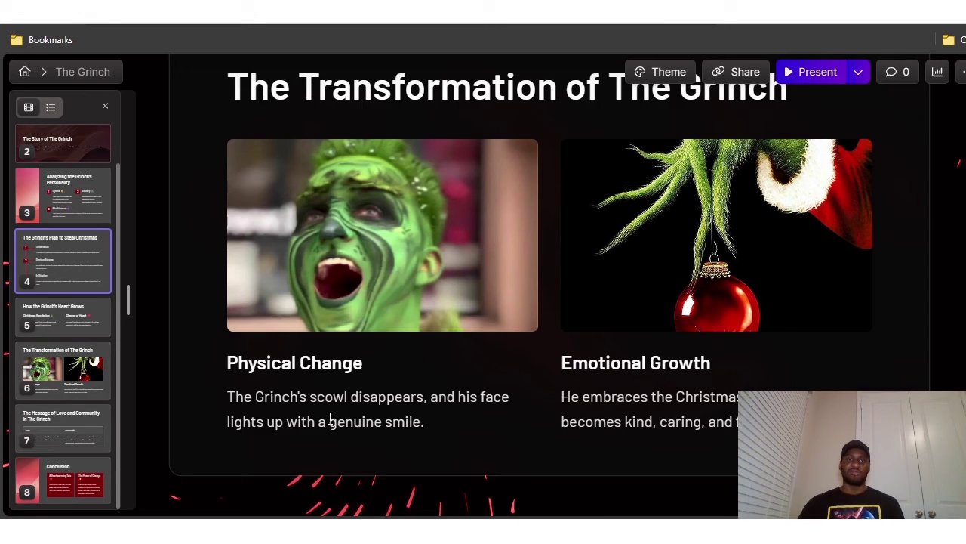
scroll(330, 419, down, 5)
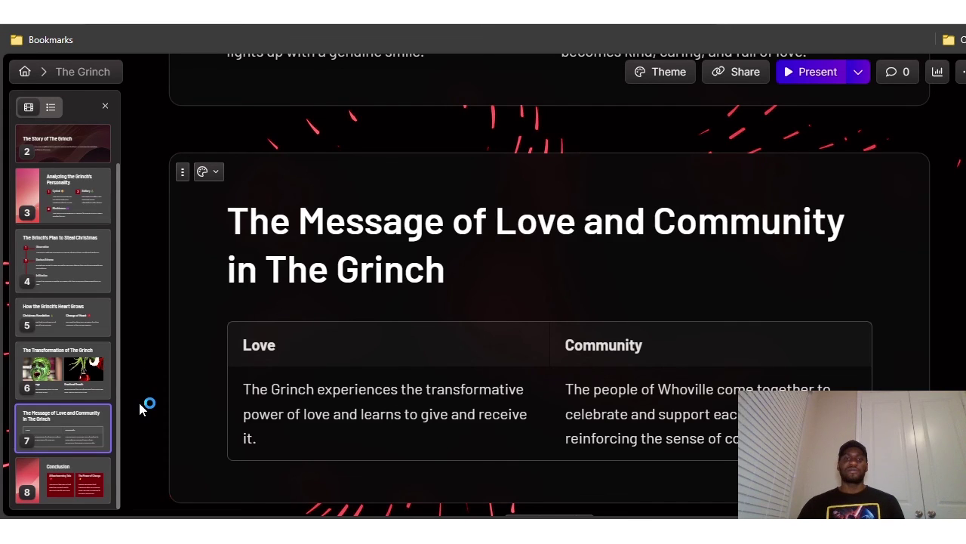
scroll(138, 403, down, 5)
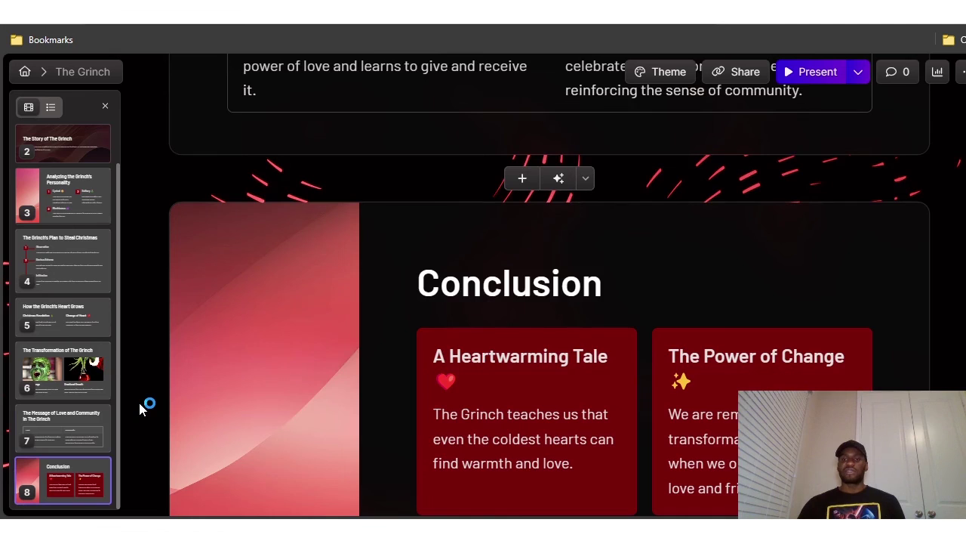
scroll(140, 408, down, 1)
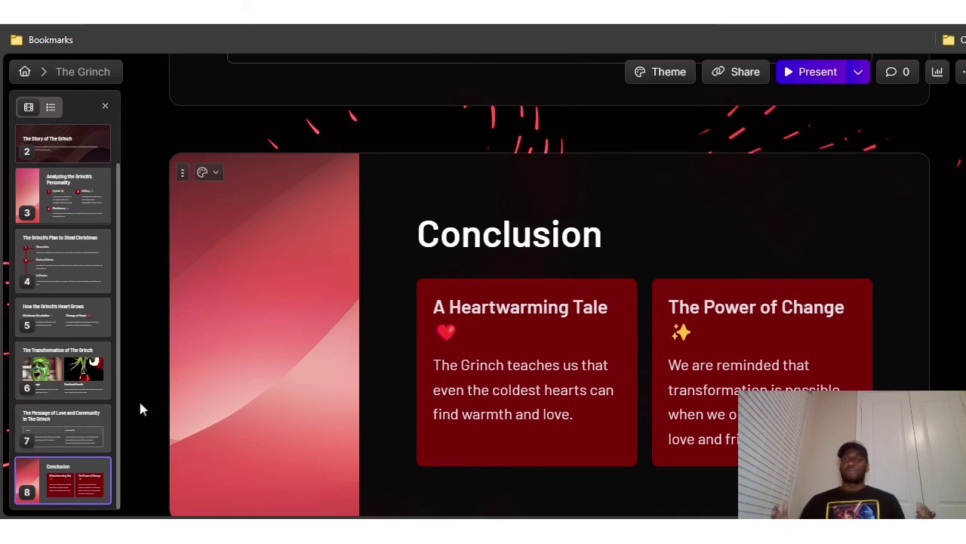